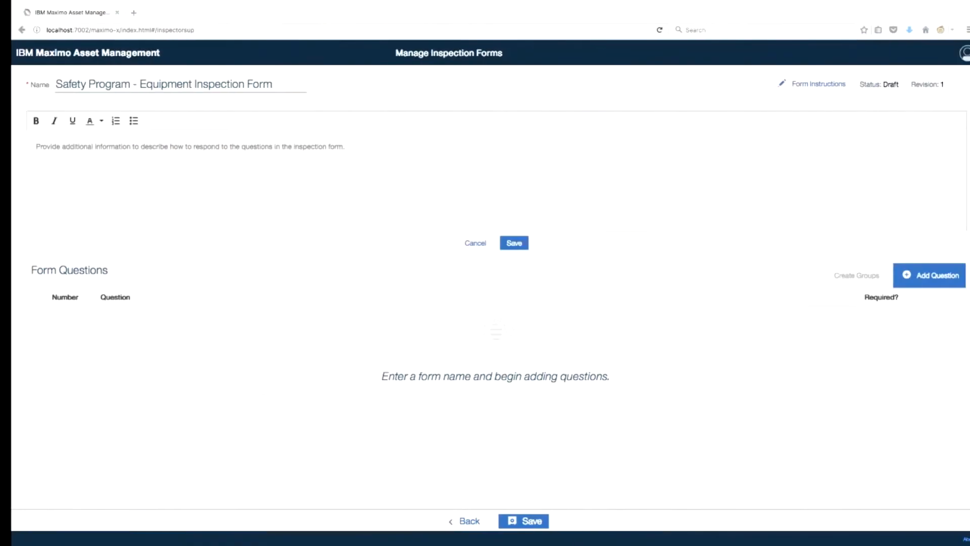
Step: Paste the shift-inspection instructions, break them into three lines, and save them to the form
type("Perform Inspection every shift. Respond with Ok or Not Ok when complete.List any pertinent details in the notes section below. Review any concern with your supervisor.")
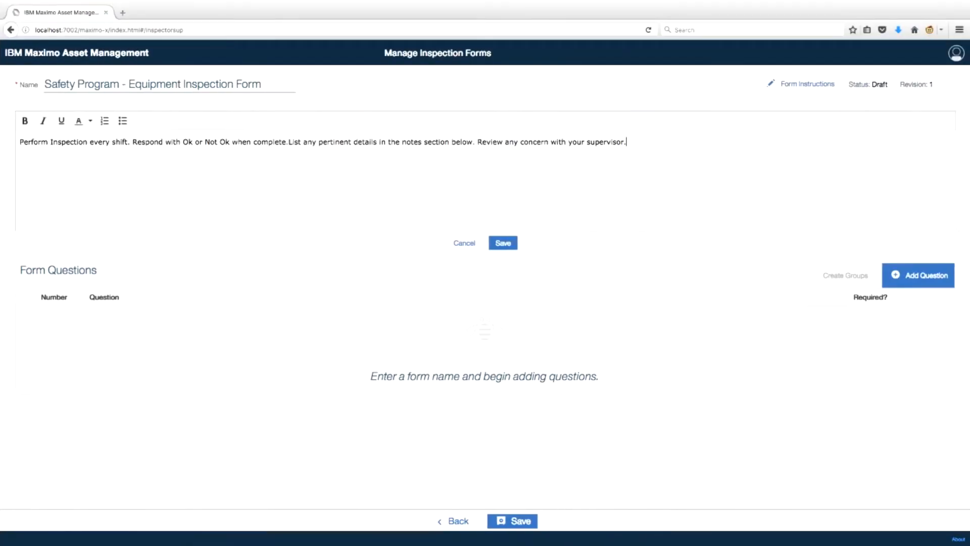
key("Return")
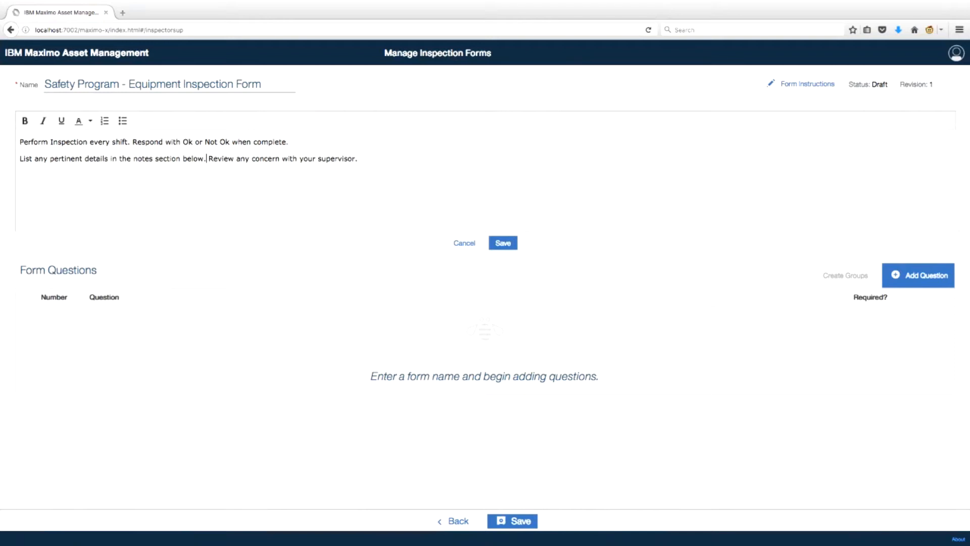
key("Return")
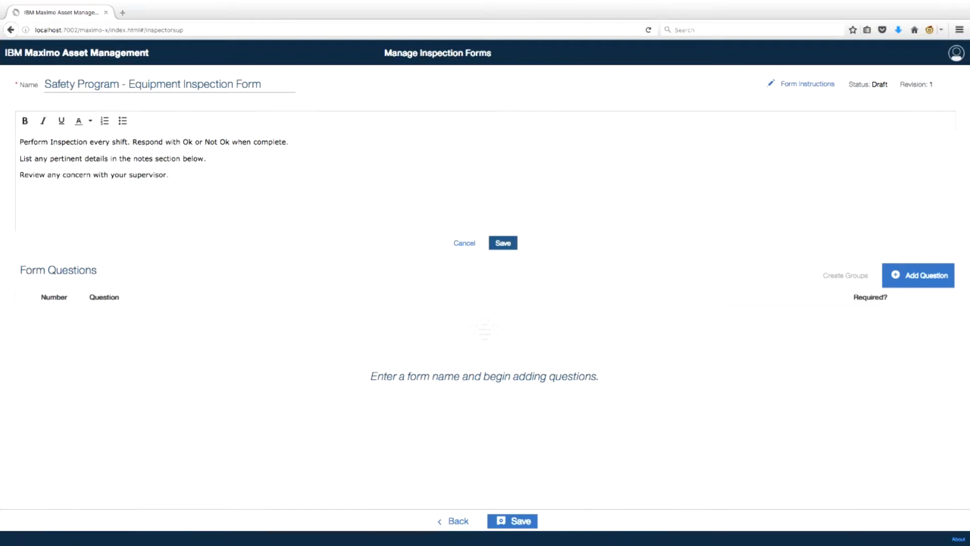
left_click(503, 243)
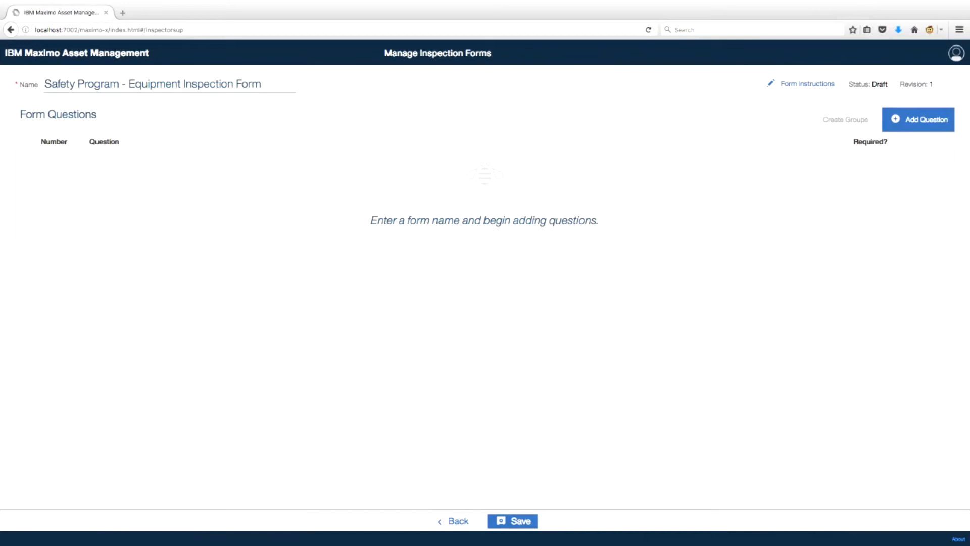
Step: Add an 'Engine Oil' question with a single-choice answer offering OK and Not OK
left_click(918, 119)
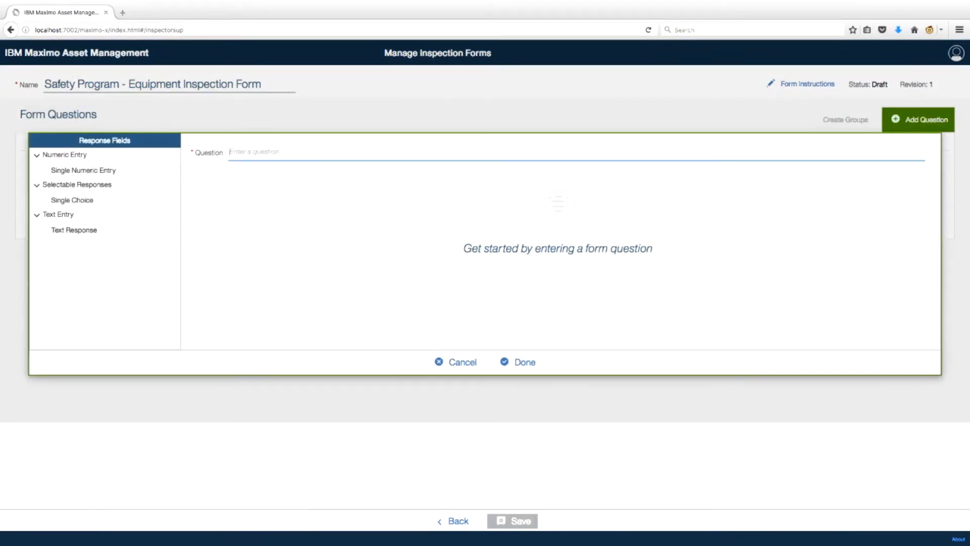
type("Engine Oile")
key("BackSpace")
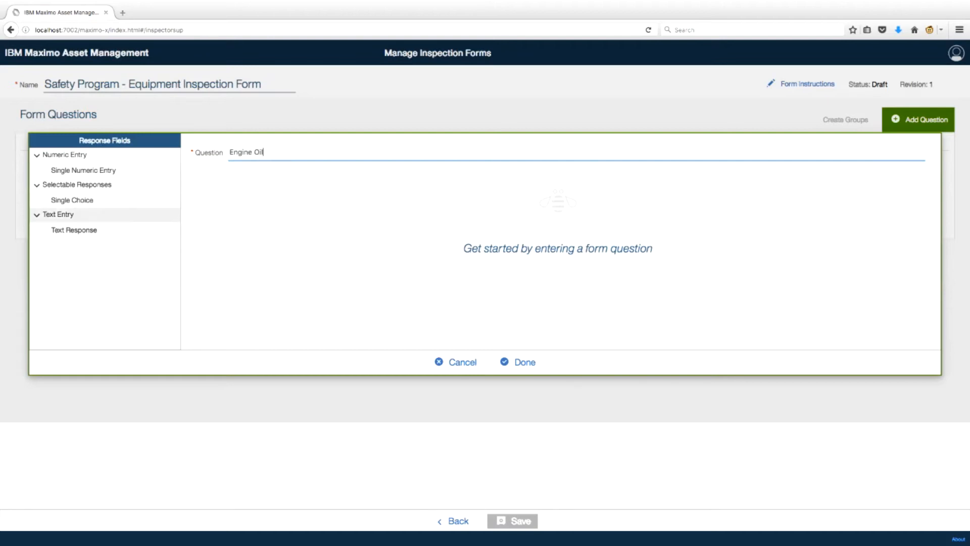
left_click(72, 200)
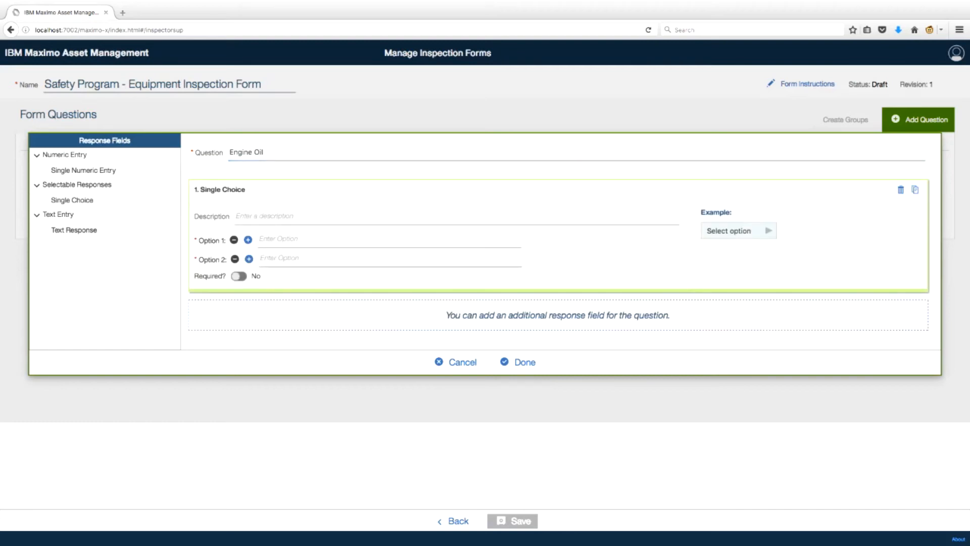
type("Ok")
type("Not OK")
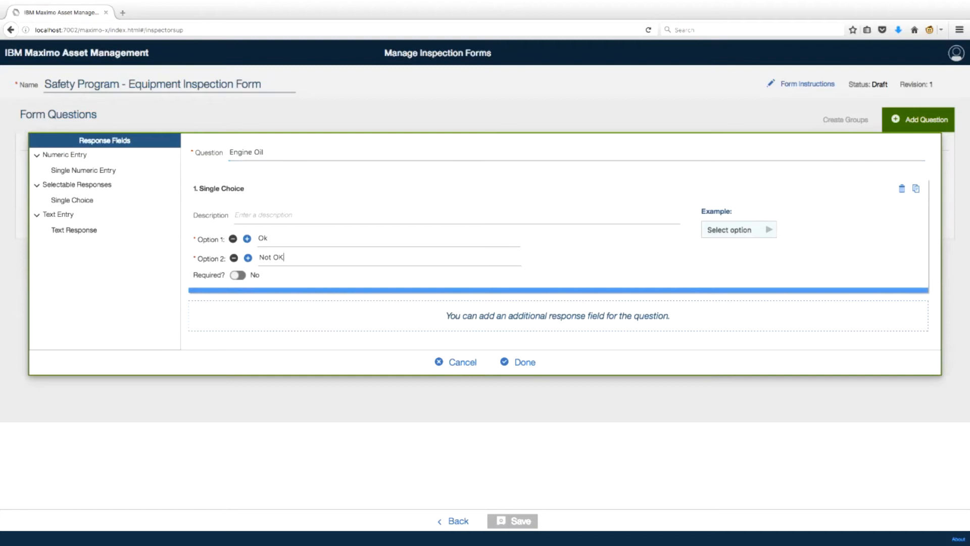
key("BackSpace")
type("K")
Step: Make Engine Oil required with the description 'Select one of the options below:' and finish it
left_click(238, 275)
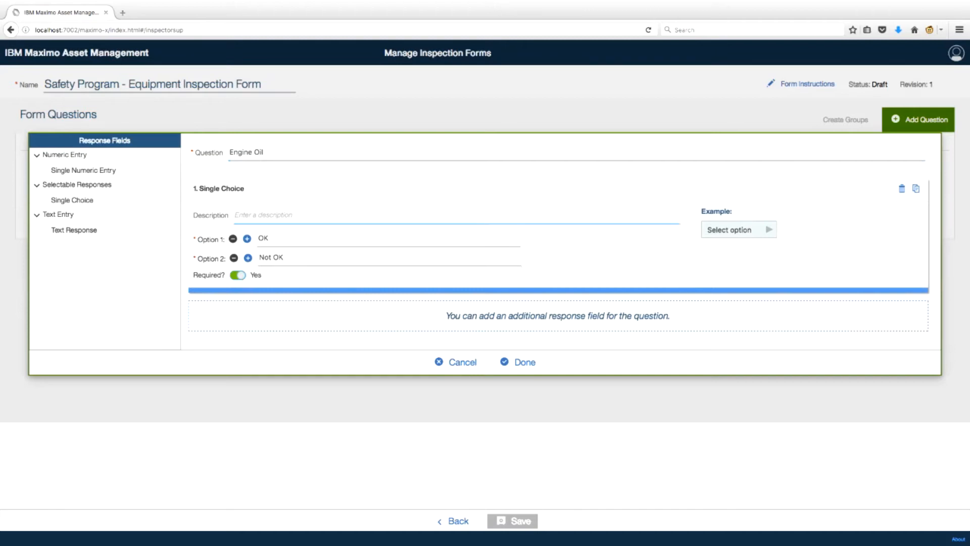
type("Select one of the options below:")
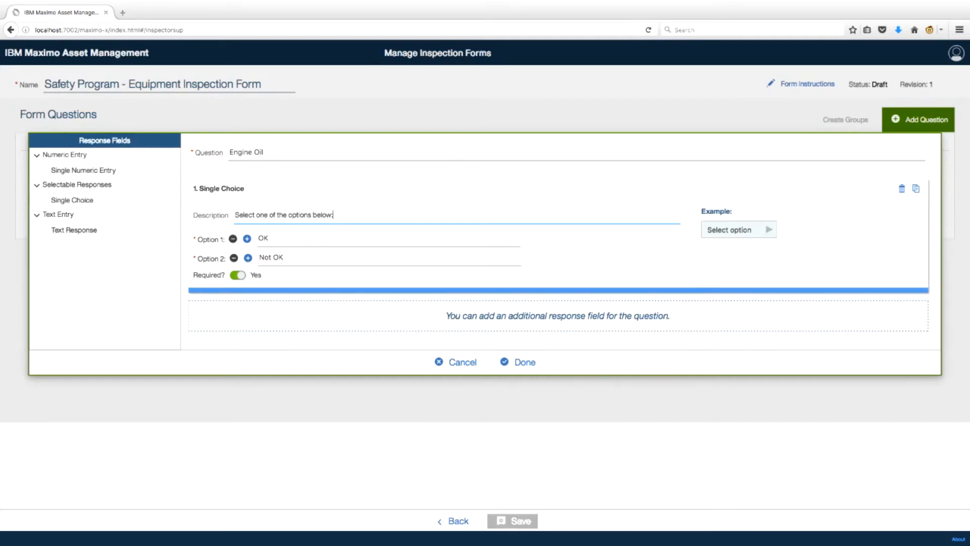
left_click(521, 362)
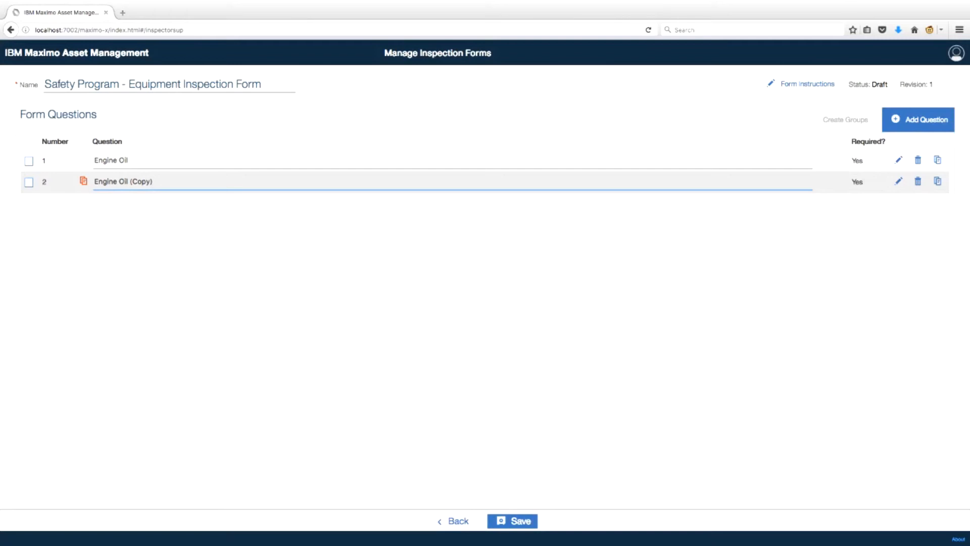
Step: Rename the copied question to 'Water'
key("BackSpace")
key("BackSpace")
key("BackSpace")
key("BackSpace")
key("BackSpace")
key("BackSpace")
key("BackSpace")
key("BackSpace")
key("BackSpace")
key("BackSpace")
key("BackSpace")
key("BackSpace")
key("BackSpace")
key("BackSpace")
key("BackSpace")
key("BackSpace")
key("BackSpace")
type("Water")
key("Tab")
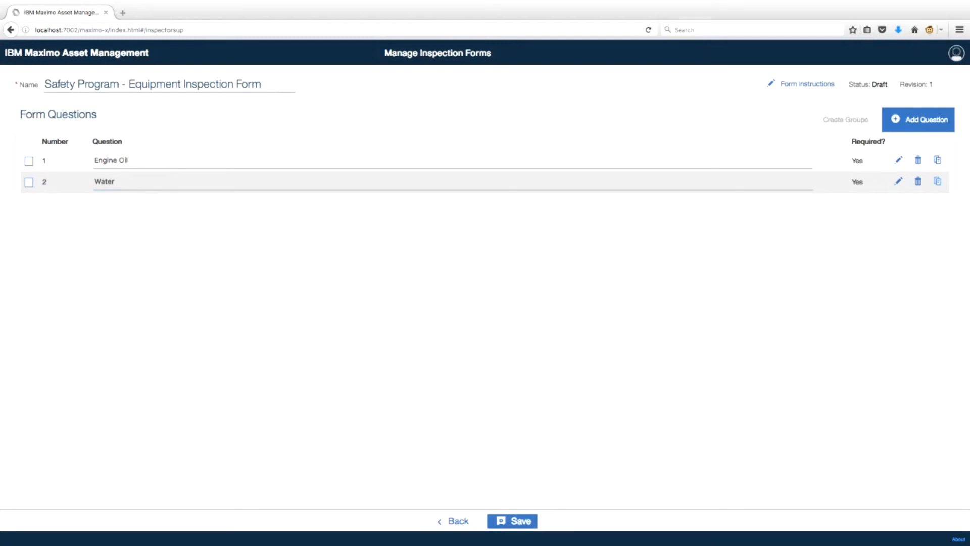
Step: Duplicate Engine Oil again and name the copy 'Hydraulic Oil'
left_click(938, 181)
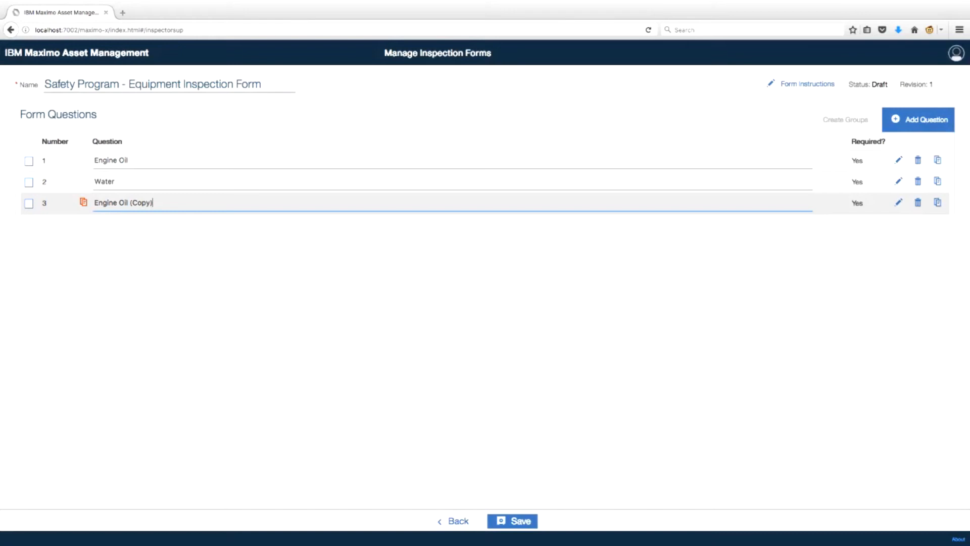
key("BackSpace")
key("BackSpace")
key("BackSpace")
key("BackSpace")
key("BackSpace")
key("BackSpace")
key("BackSpace")
key("BackSpace")
key("BackSpace")
key("BackSpace")
key("BackSpace")
key("BackSpace")
key("BackSpace")
key("BackSpace")
key("BackSpace")
key("BackSpace")
key("BackSpace")
type("Hi")
type("draulic ")
type("Oil")
left_click(103, 202)
key("BackSpace")
type("y")
Step: Make a third copy named 'Brake Fluid', then begin a new question
left_click(937, 202)
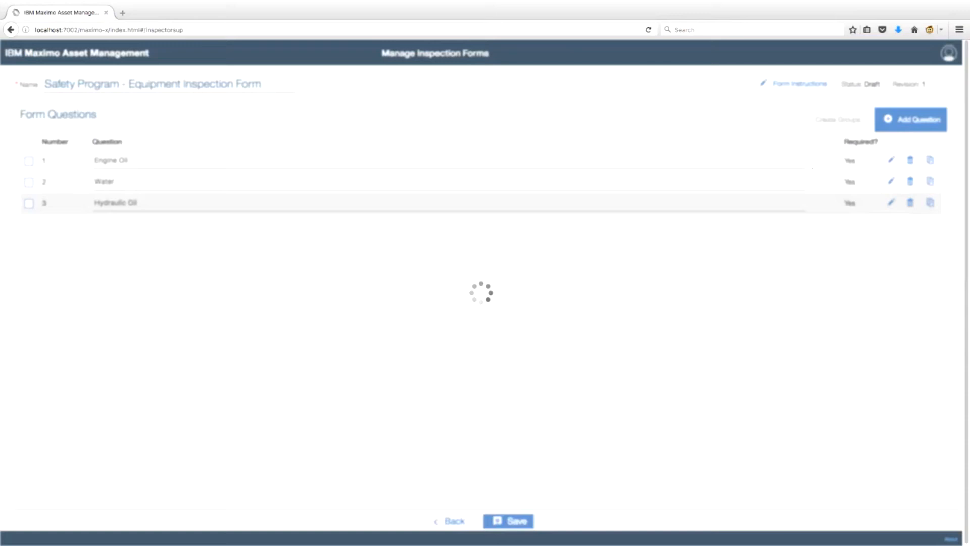
left_click(153, 224)
key("BackSpace")
key("BackSpace")
key("BackSpace")
key("BackSpace")
key("BackSpace")
key("BackSpace")
key("BackSpace")
key("BackSpace")
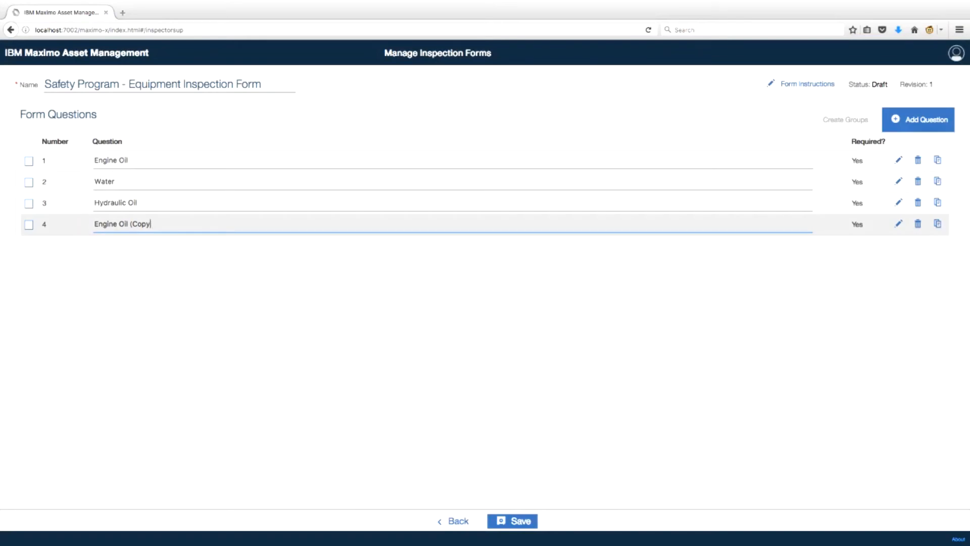
key("BackSpace")
key("BackSpace")
key("BackSpace")
key("BackSpace")
key("BackSpace")
key("BackSpace")
key("BackSpace")
key("BackSpace")
key("BackSpace")
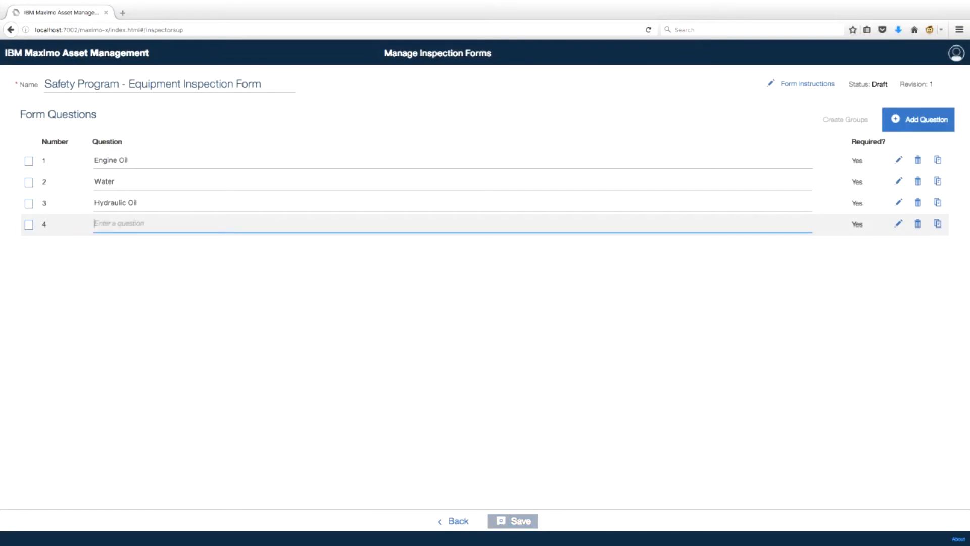
type("Brake ")
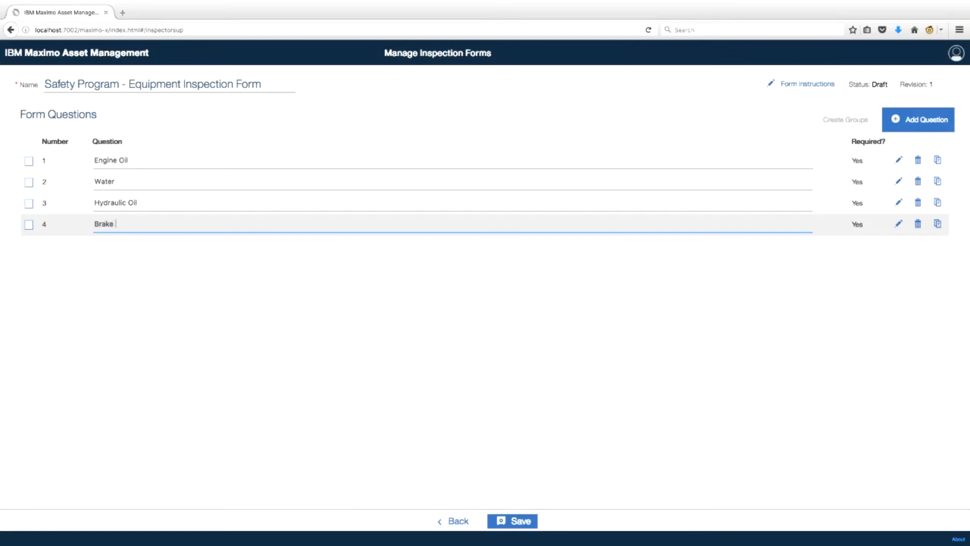
type("Fluid")
key("Tab")
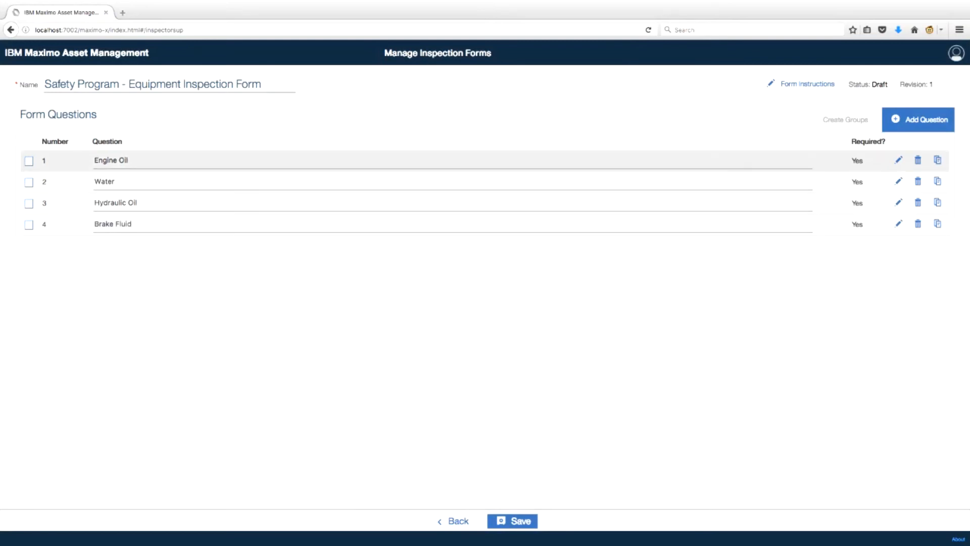
left_click(918, 119)
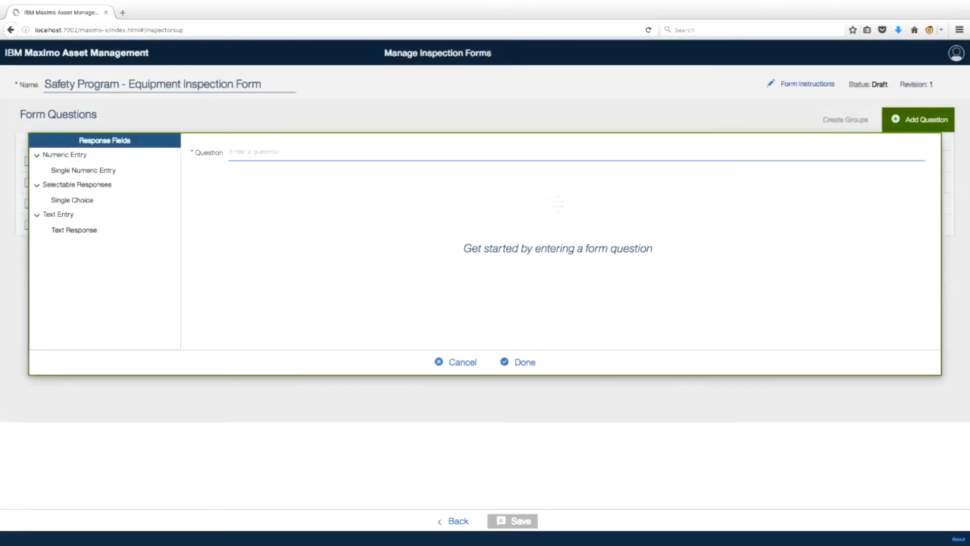
Step: Add an optional 'Notes:' text-response question described 'Please list any details in the notes section below:'
type("Notes:")
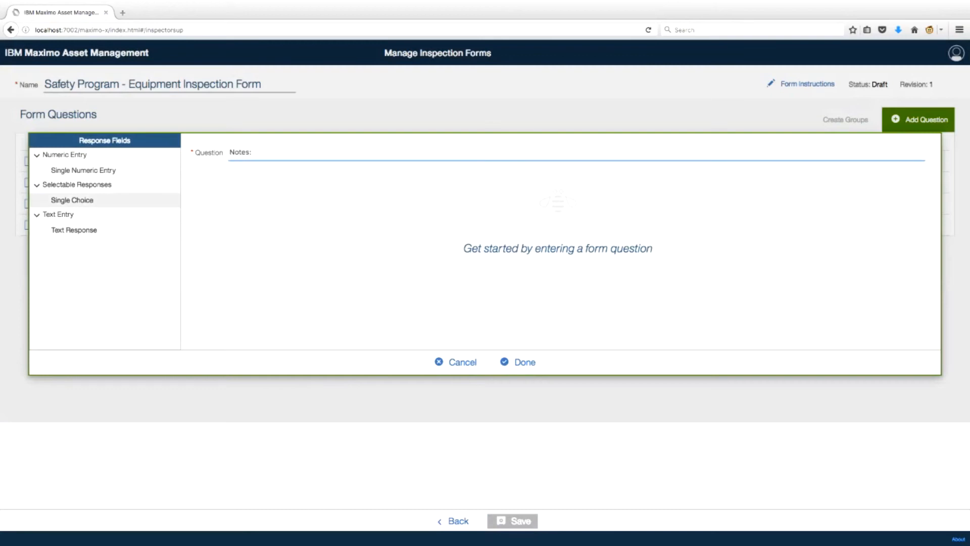
left_click(73, 230)
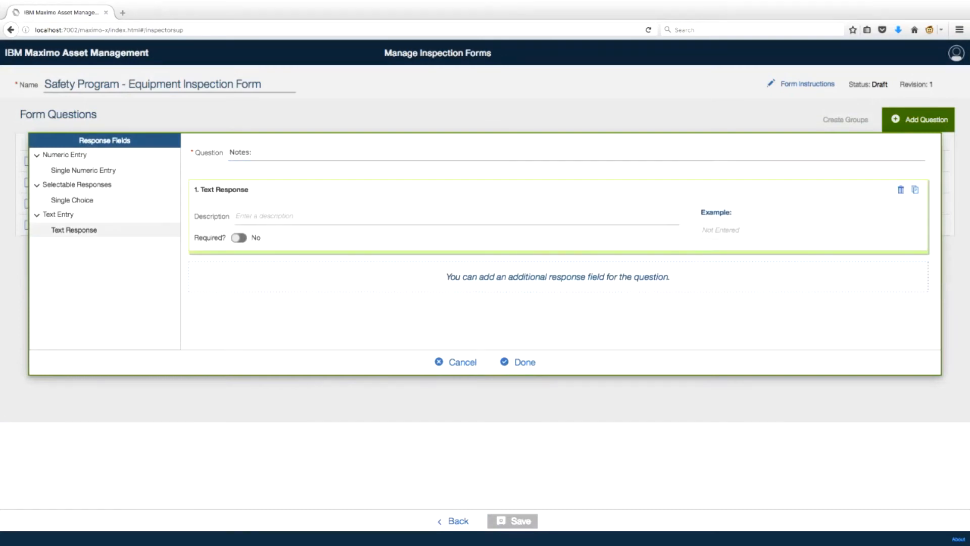
type("Please list any")
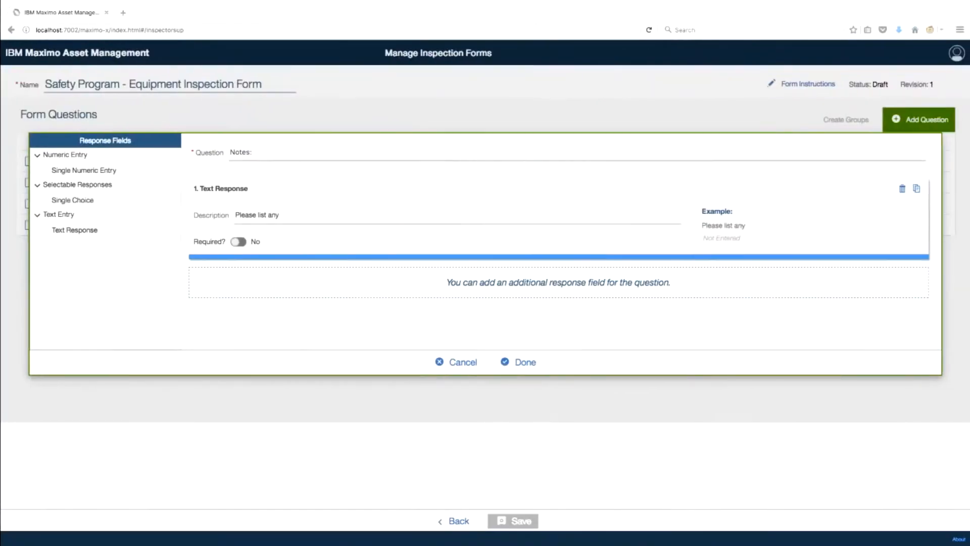
type("dea")
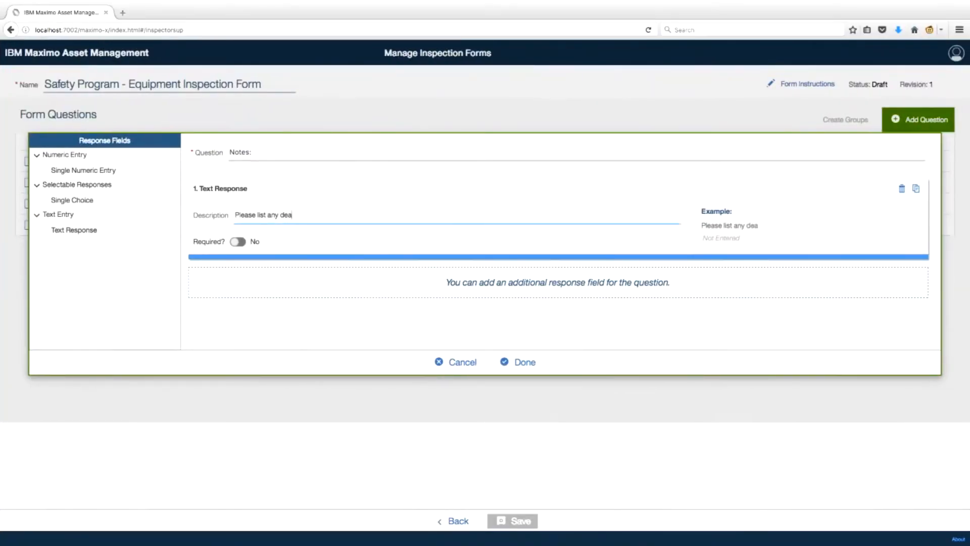
key("BackSpace")
type("tails in the notes section below:")
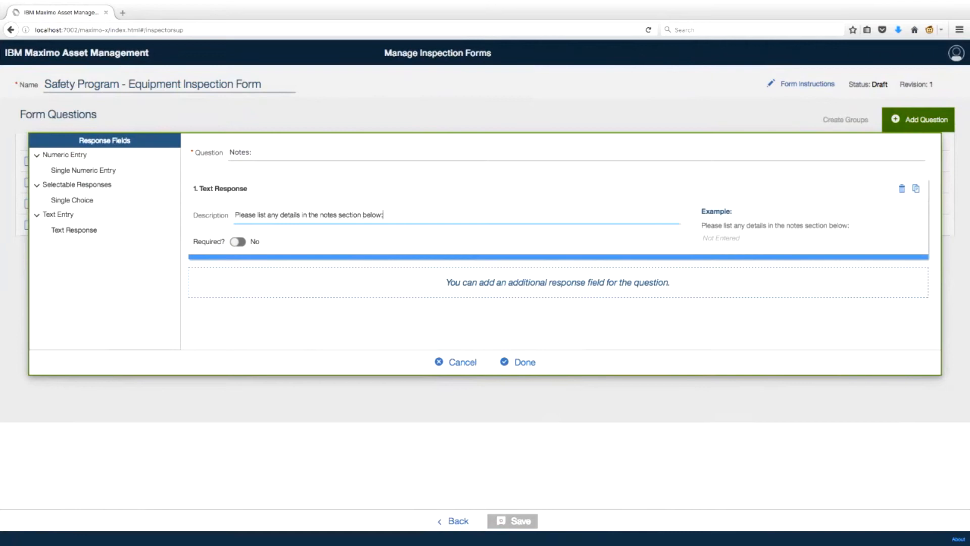
left_click(518, 362)
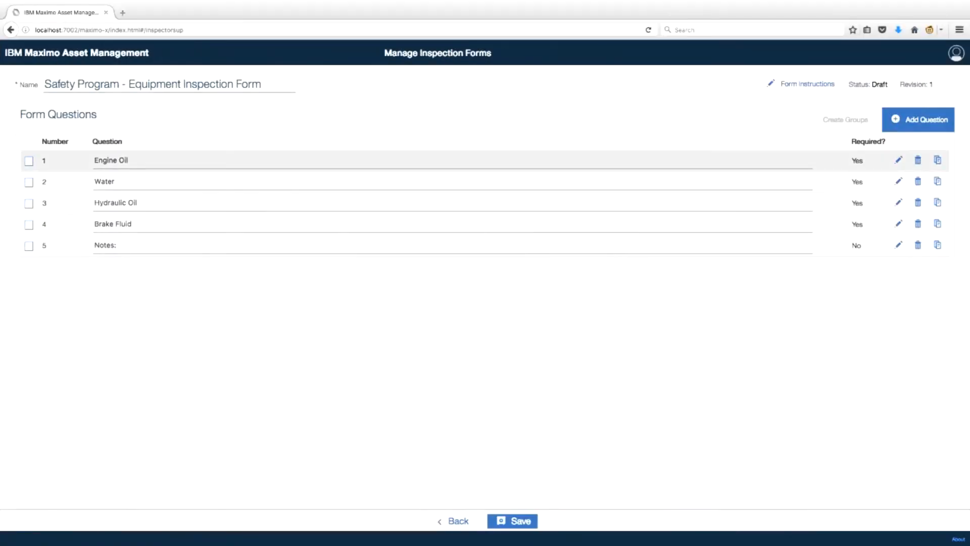
Step: Select questions 1–4 and create a group from them named 'Fluid Levels'
left_click(29, 161)
left_click(29, 182)
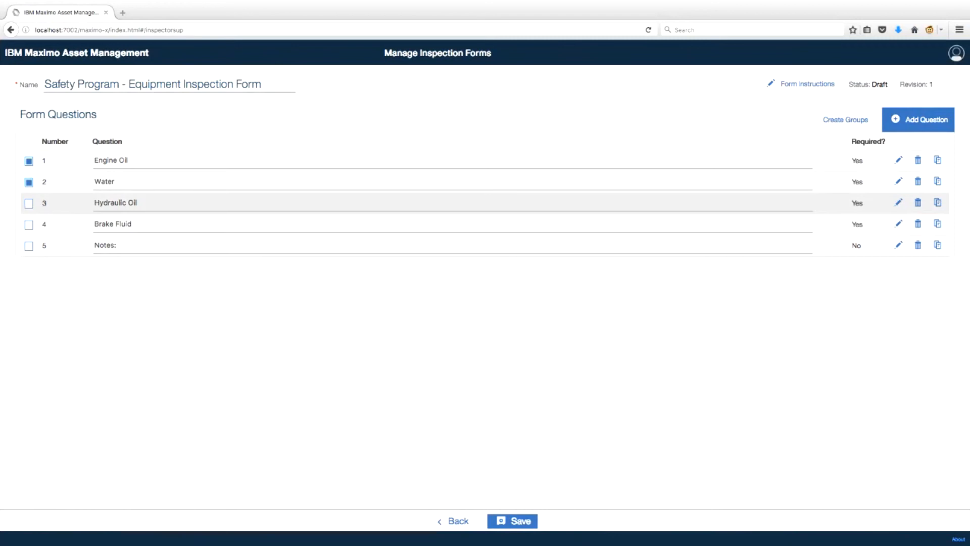
left_click(29, 203)
left_click(29, 224)
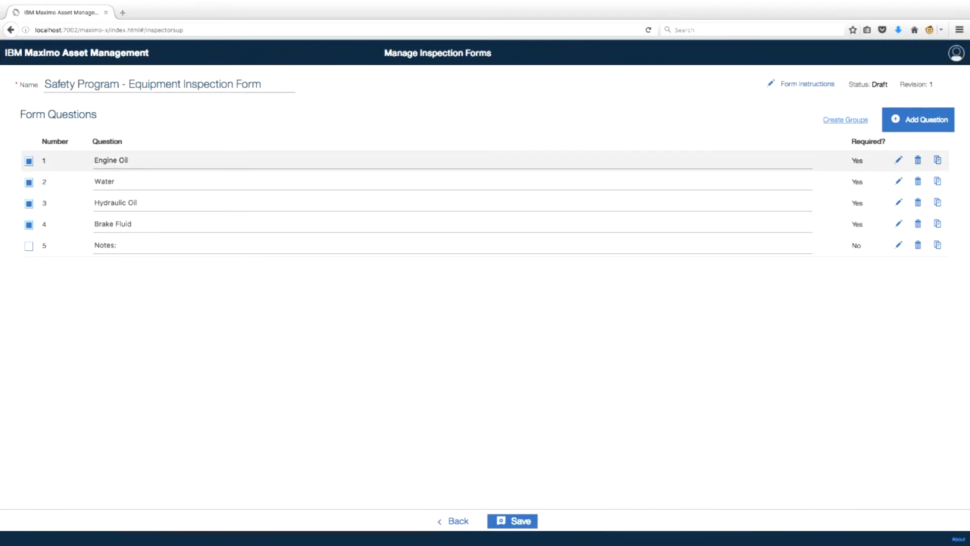
left_click(846, 119)
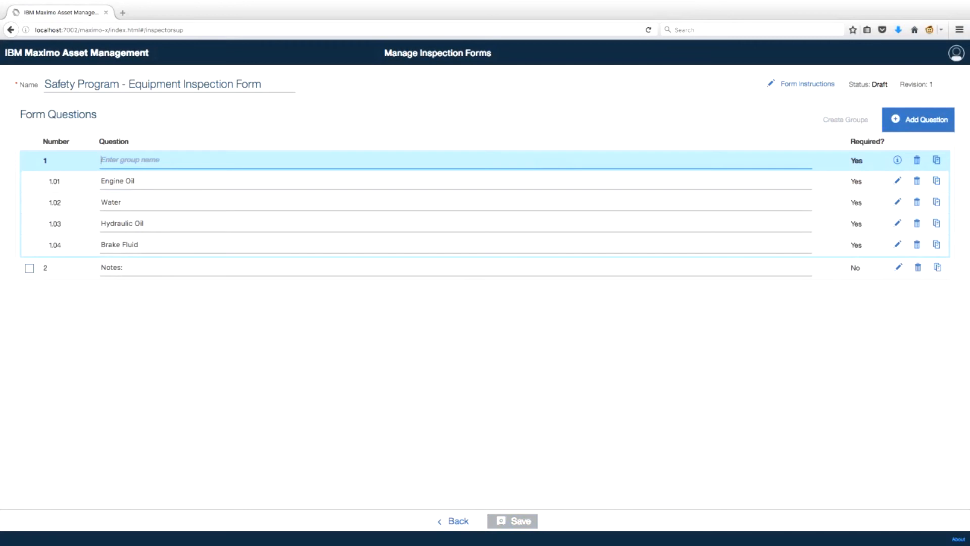
type("Fluid Levels")
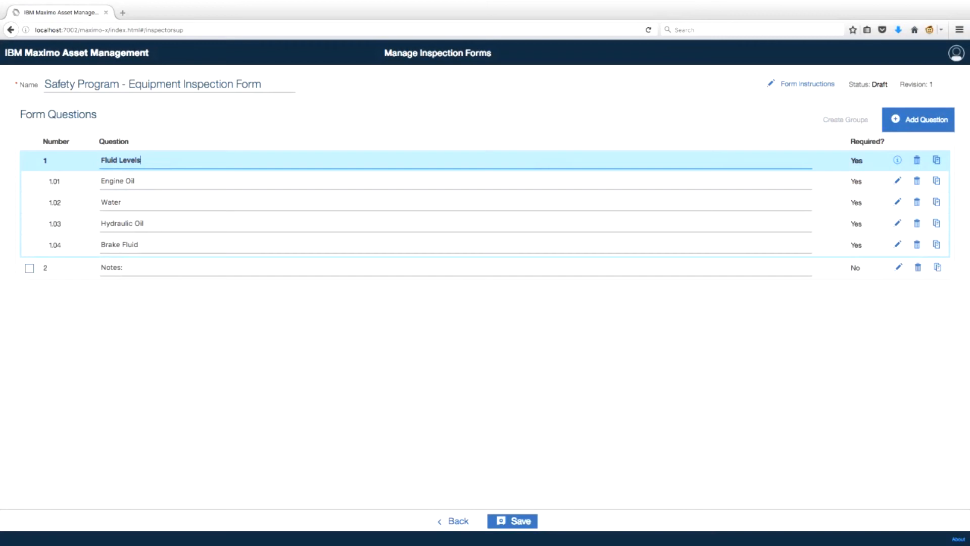
Step: Open the Fluid Levels group instructions editor and cancel it without changes
left_click(898, 160)
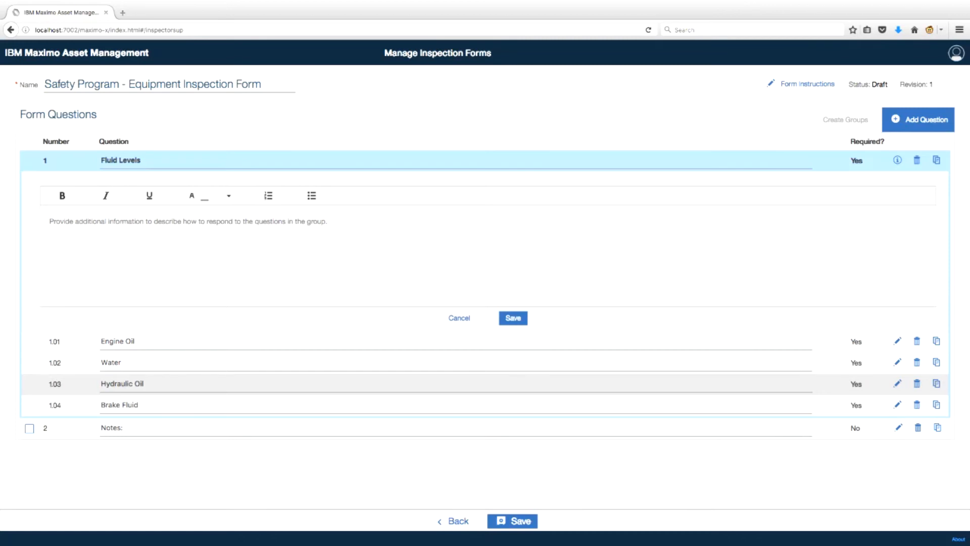
left_click(457, 364)
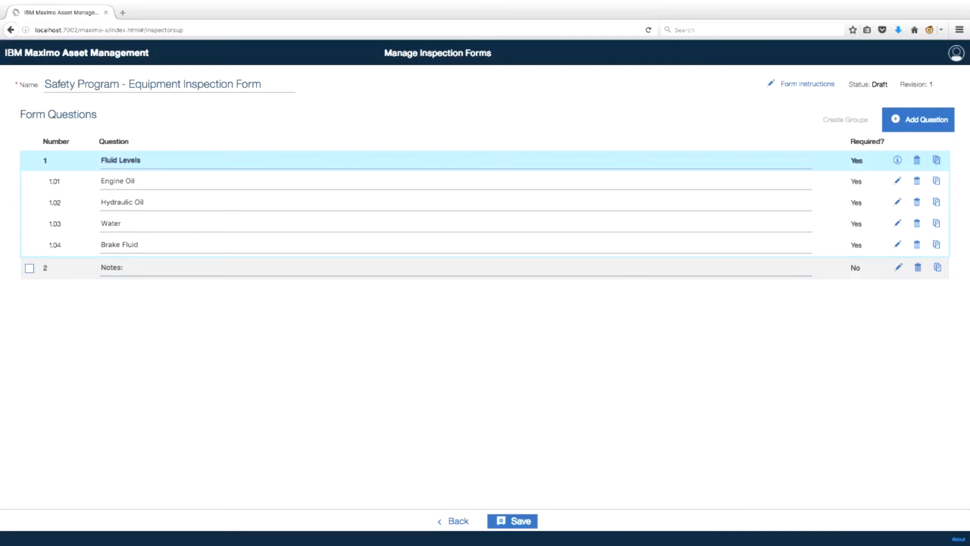
Step: Save the form and switch the Safety Program card from Draft to Active
left_click(503, 521)
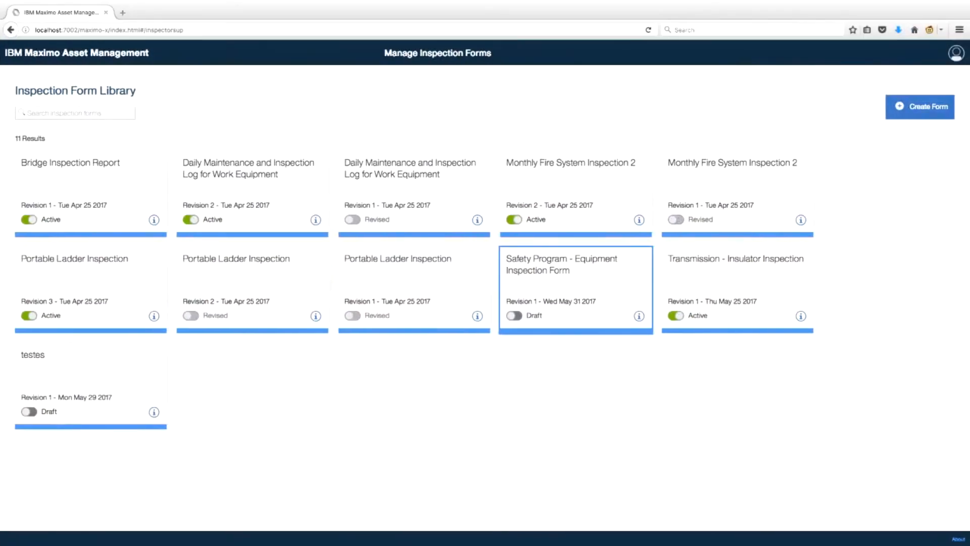
left_click(515, 316)
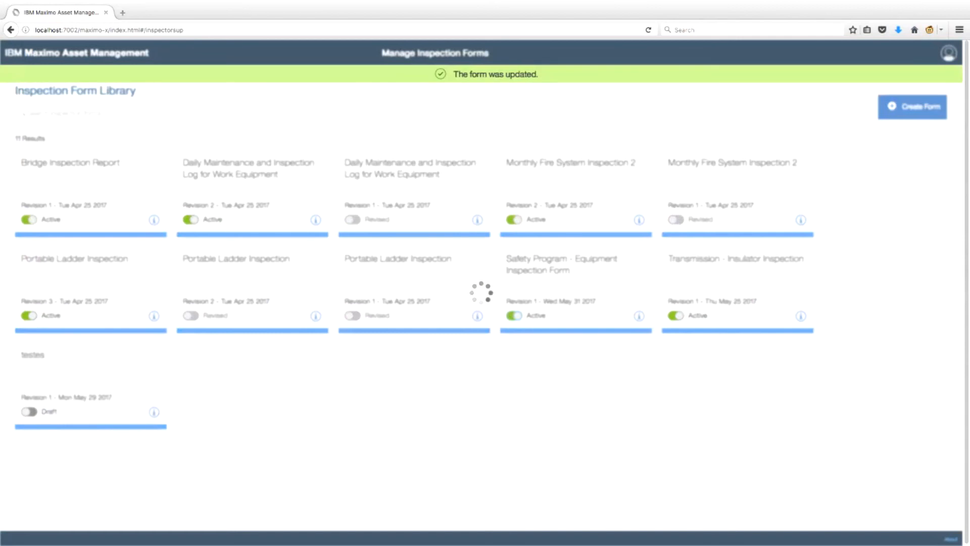
left_click(957, 52)
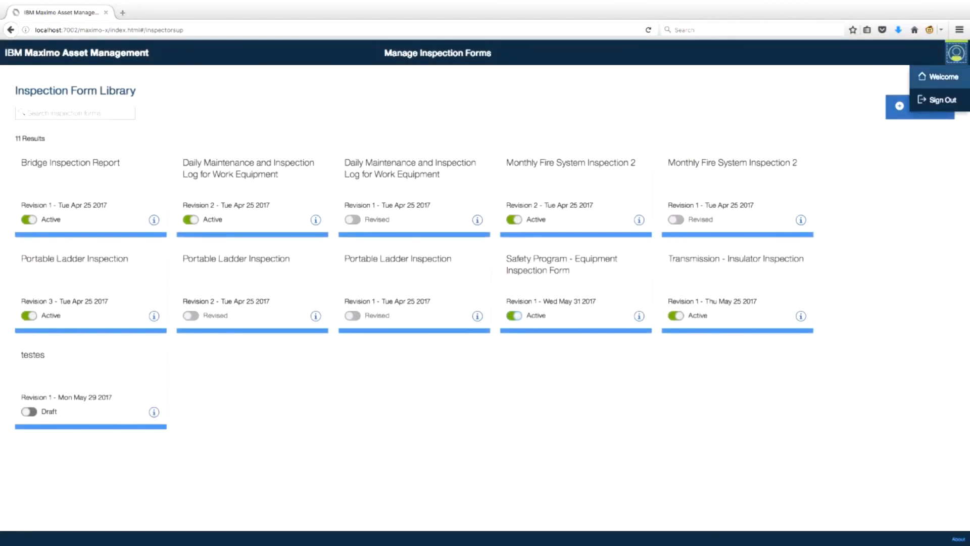
Step: Sign out, then sign back in with the user name and password
left_click(938, 99)
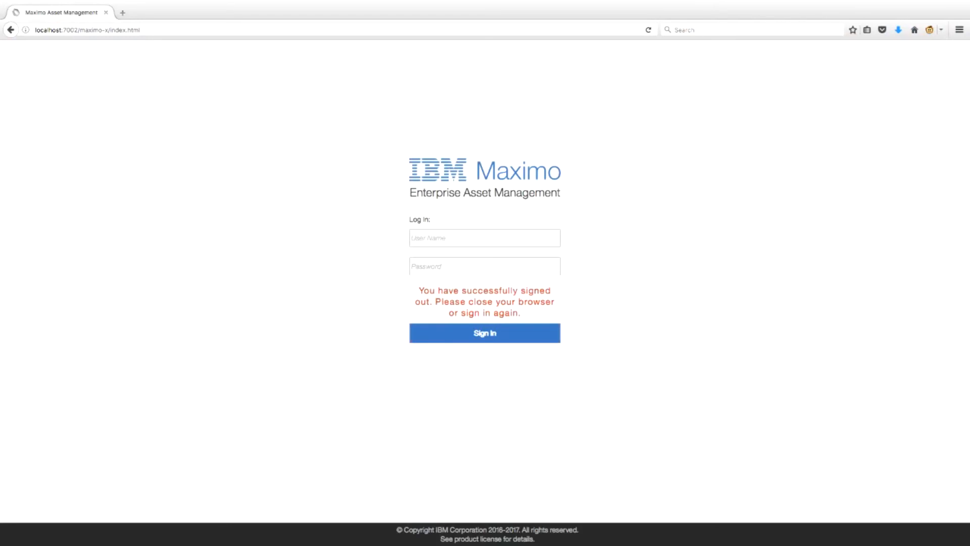
key("Return")
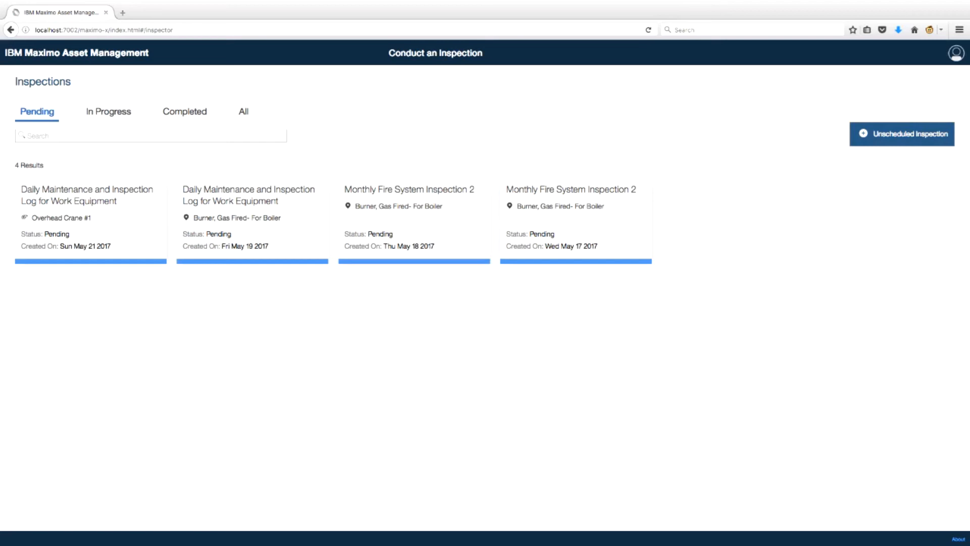
Step: Start an unscheduled asset inspection of Toyota Forklift using the Safety Program - Equipment Inspection Form
left_click(902, 134)
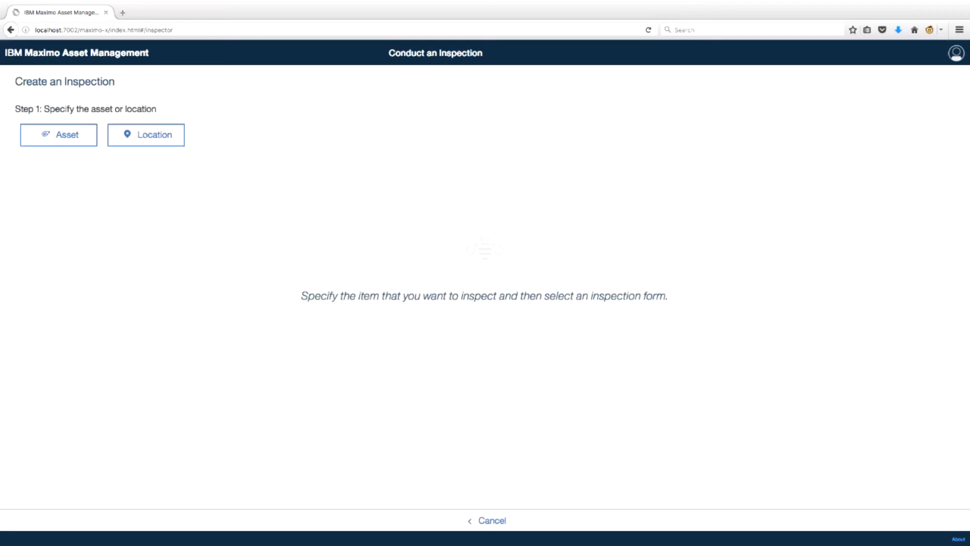
left_click(59, 135)
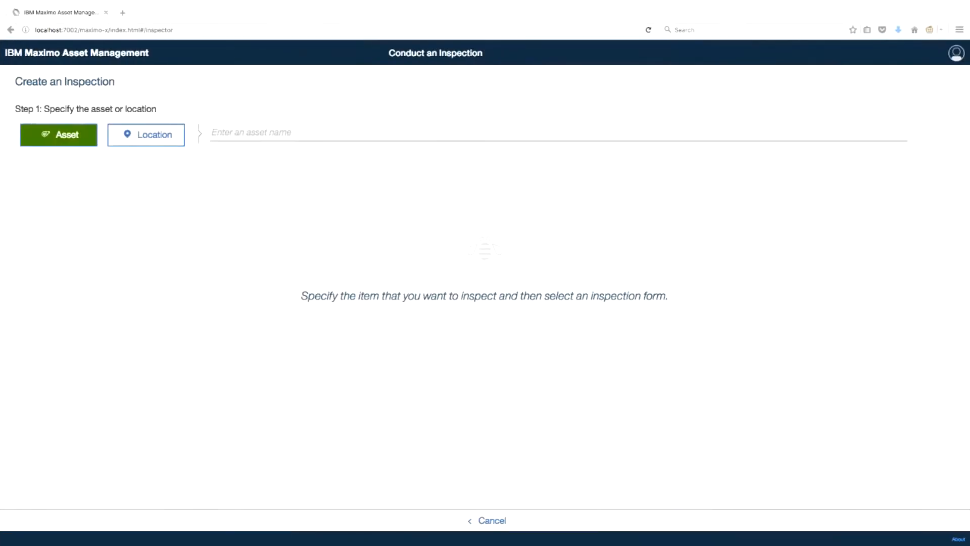
type("toyota")
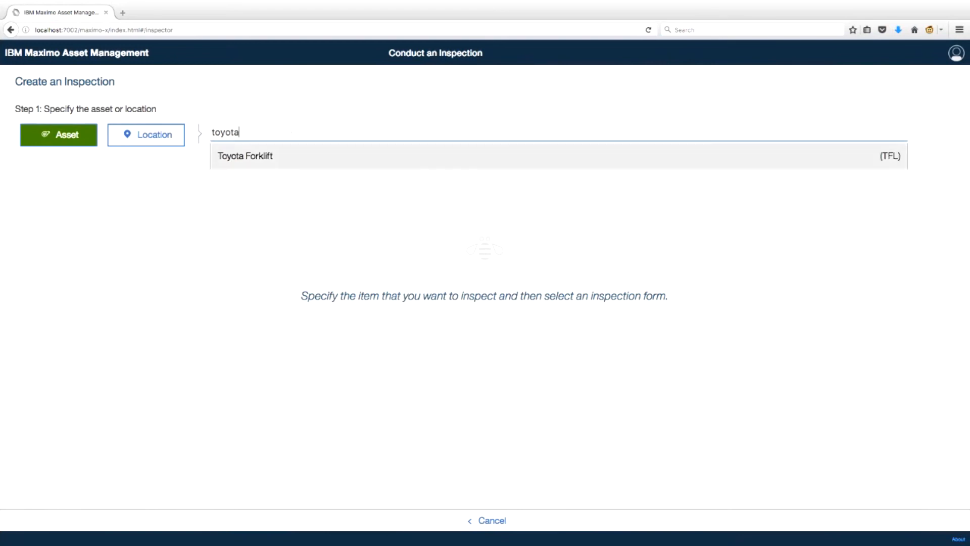
left_click(245, 156)
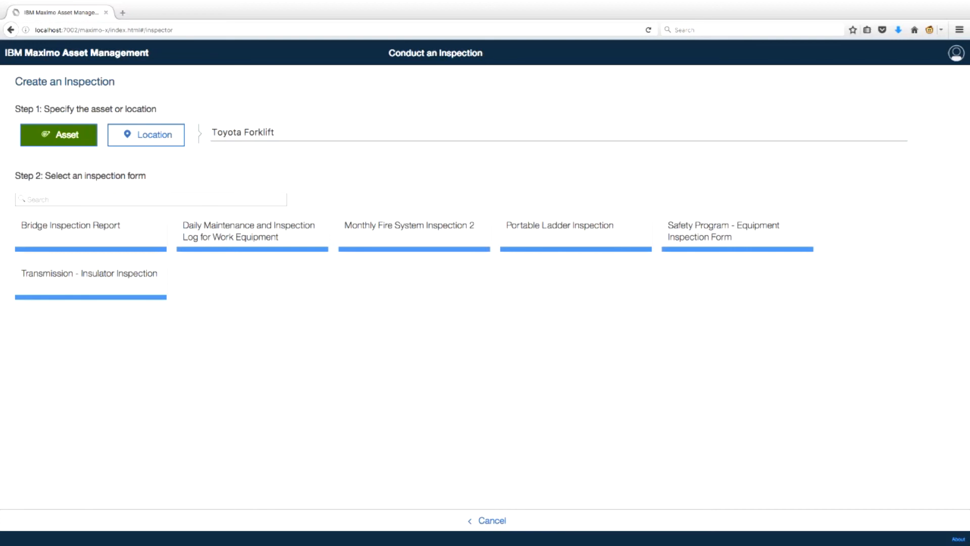
left_click(738, 232)
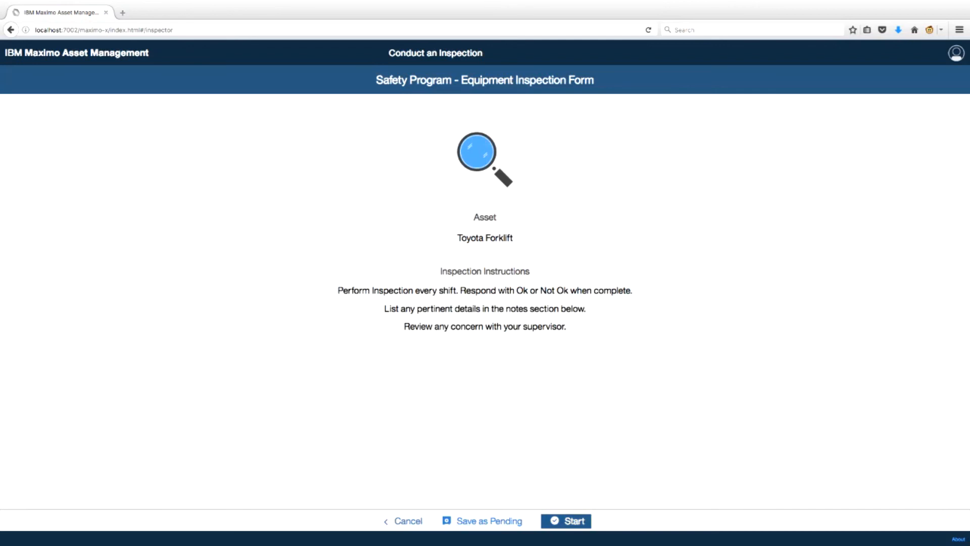
Step: Begin the Toyota Forklift inspection and expand the '1. Fluid Levels' group in the question list
left_click(566, 520)
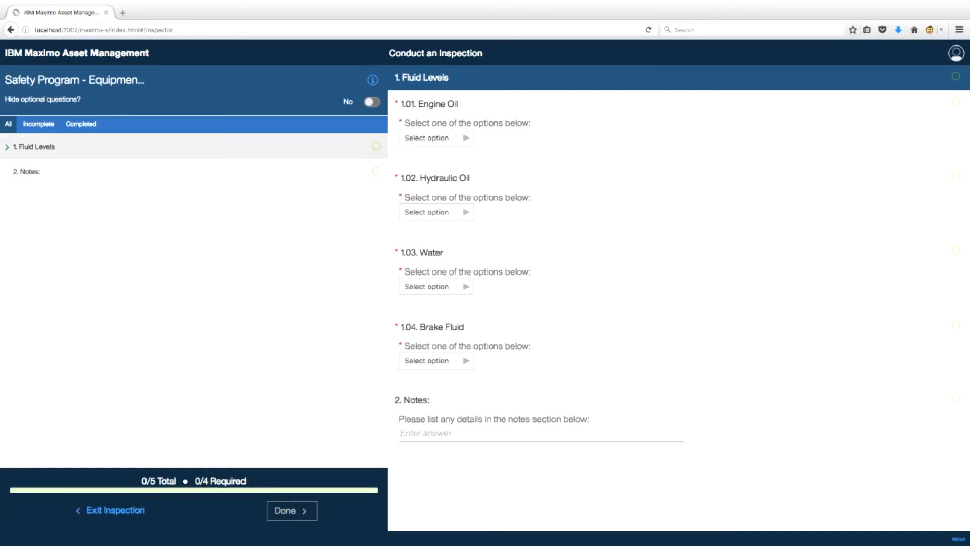
left_click(7, 147)
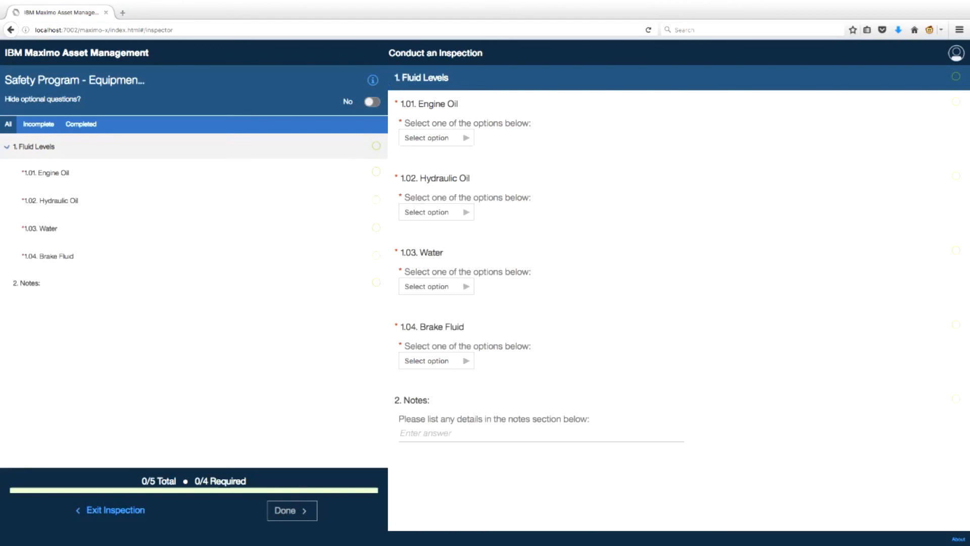
left_click(7, 147)
left_click(7, 147)
left_click(7, 148)
left_click(7, 147)
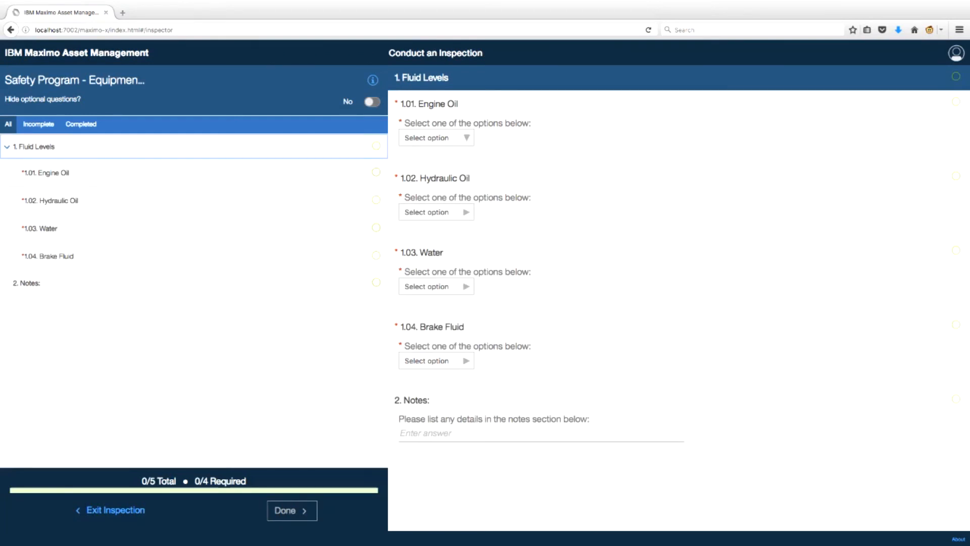
Step: Answer Engine Oil as OK and Hydraulic Oil as Not OK, then show only the unanswered questions
left_click(437, 138)
left_click(428, 160)
left_click(436, 212)
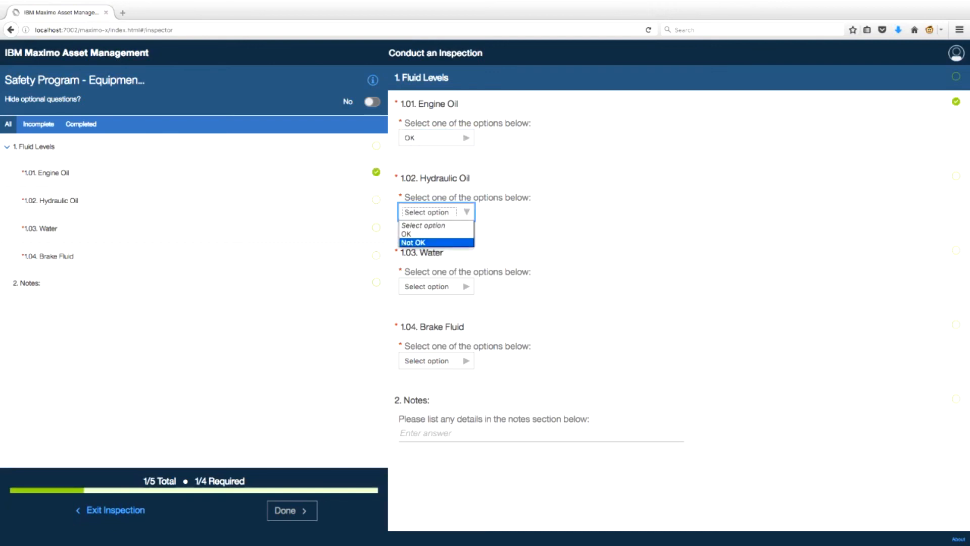
left_click(427, 245)
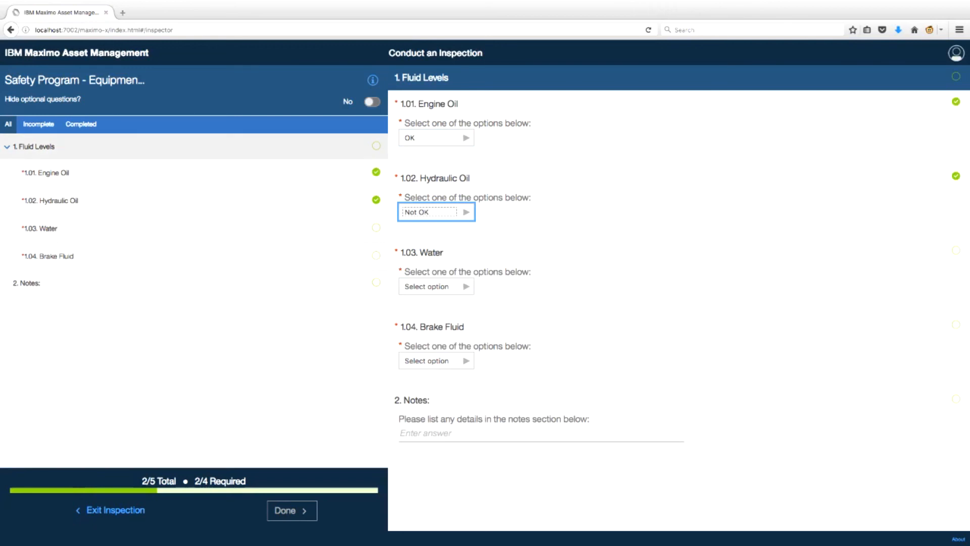
left_click(38, 124)
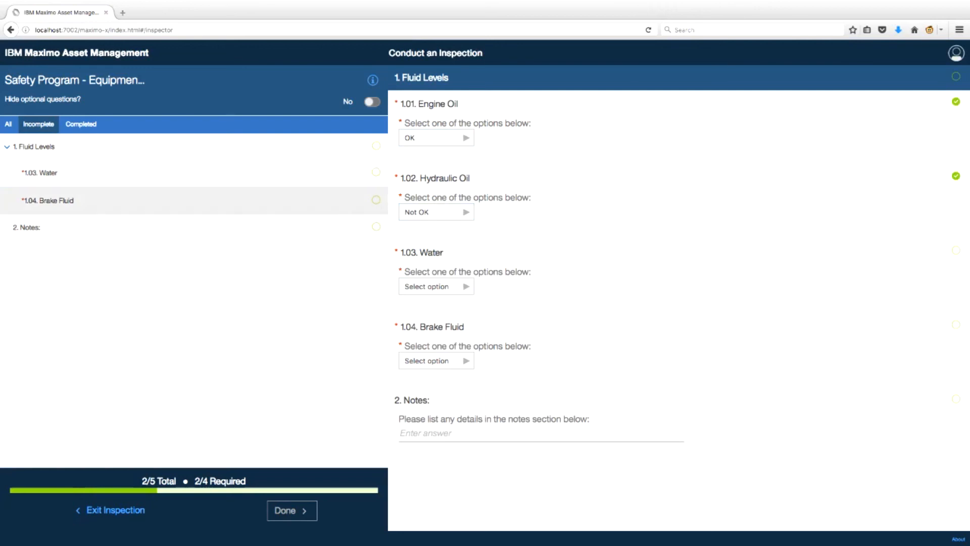
left_click(192, 172)
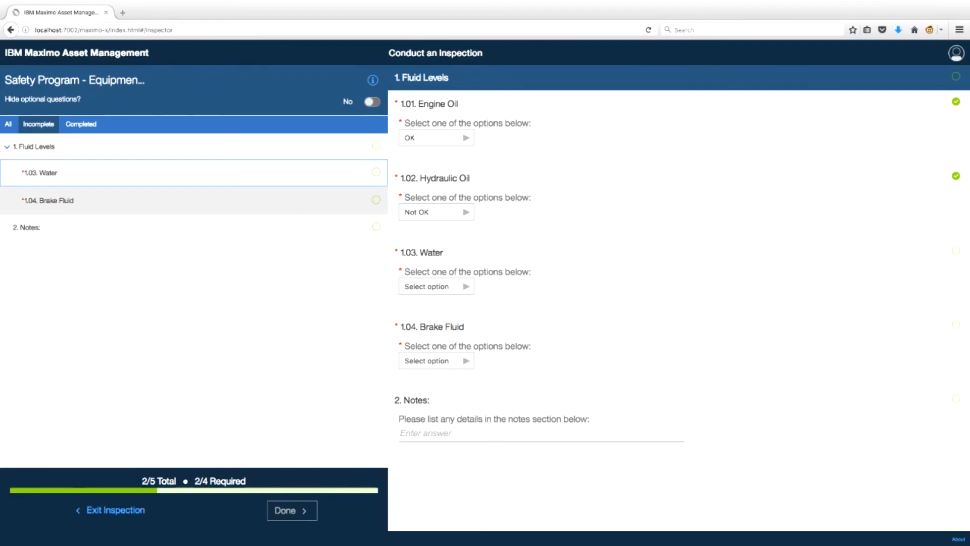
Step: Review the Completed and All question lists, and briefly hide the optional questions before showing them again
left_click(81, 124)
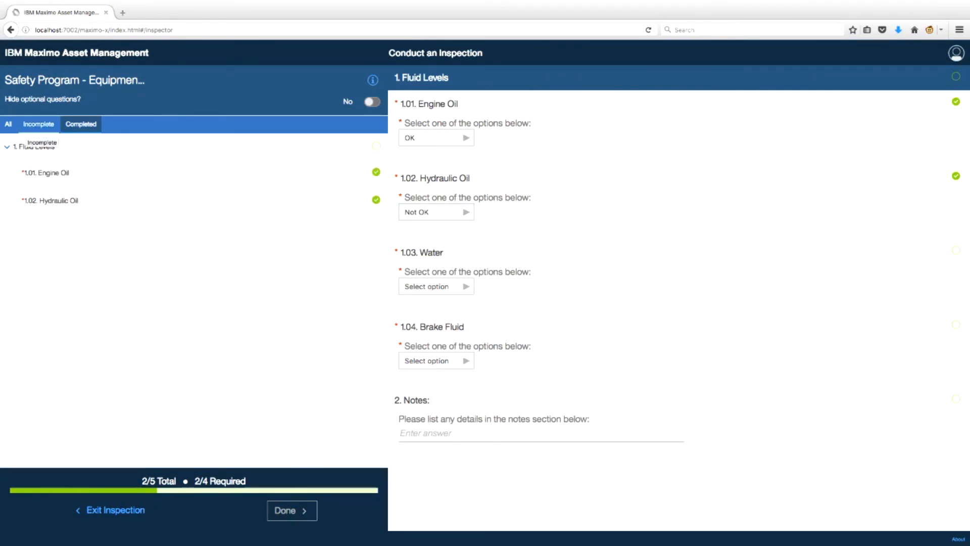
left_click(8, 124)
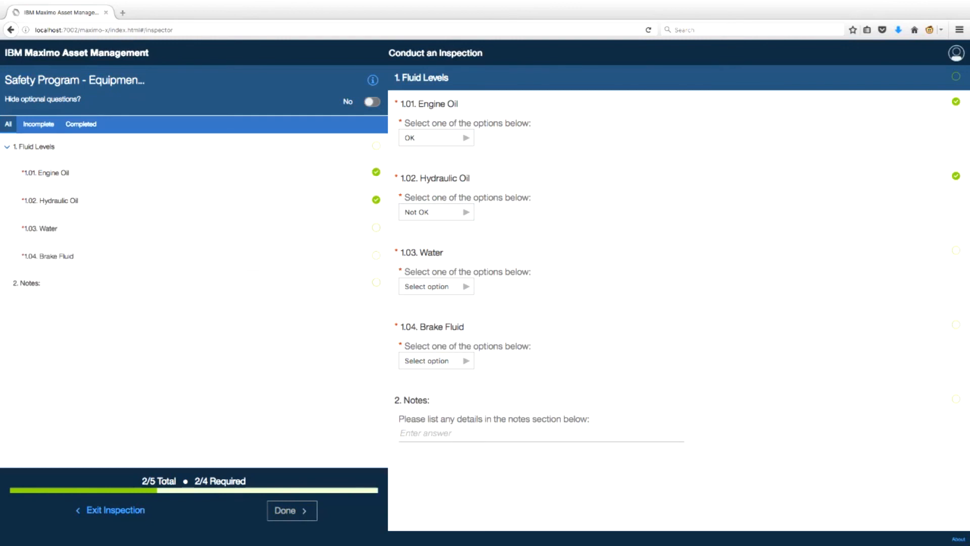
left_click(373, 101)
left_click(373, 101)
Step: Answer both Water and Brake Fluid as OK
left_click(436, 287)
left_click(436, 286)
left_click(428, 308)
left_click(437, 361)
left_click(428, 382)
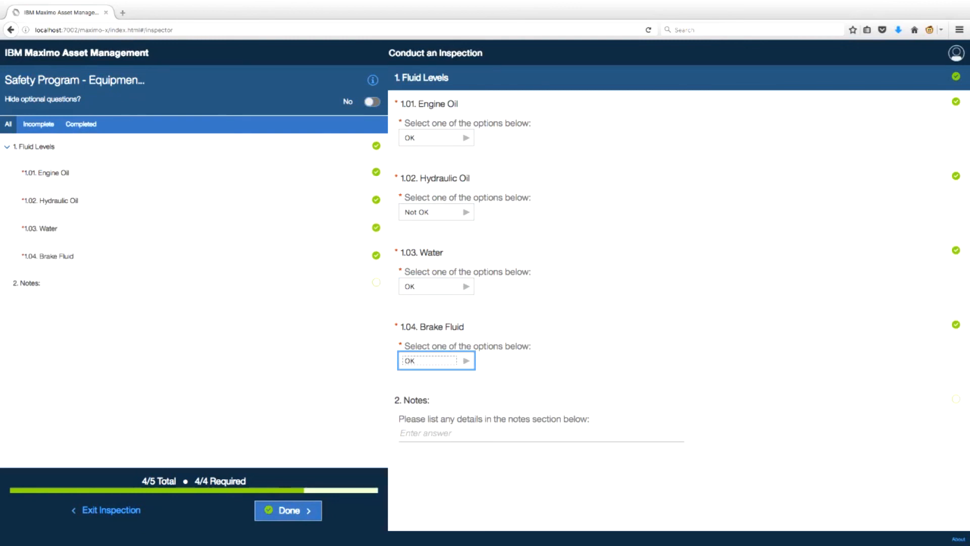
Step: Add the note 'This complete this Demo', submit the inspection, and list completed inspections
left_click(426, 433)
type("Th")
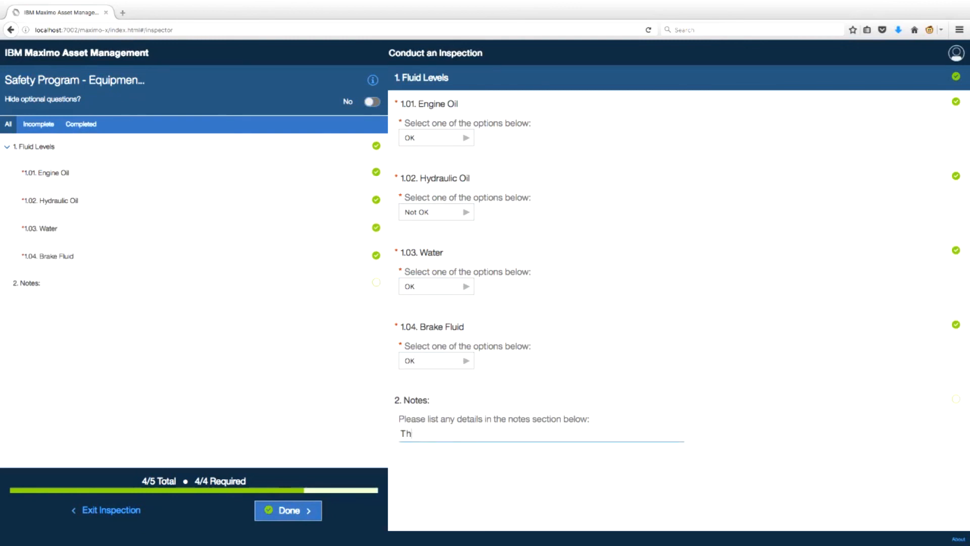
type("is complete this Demo")
left_click(288, 511)
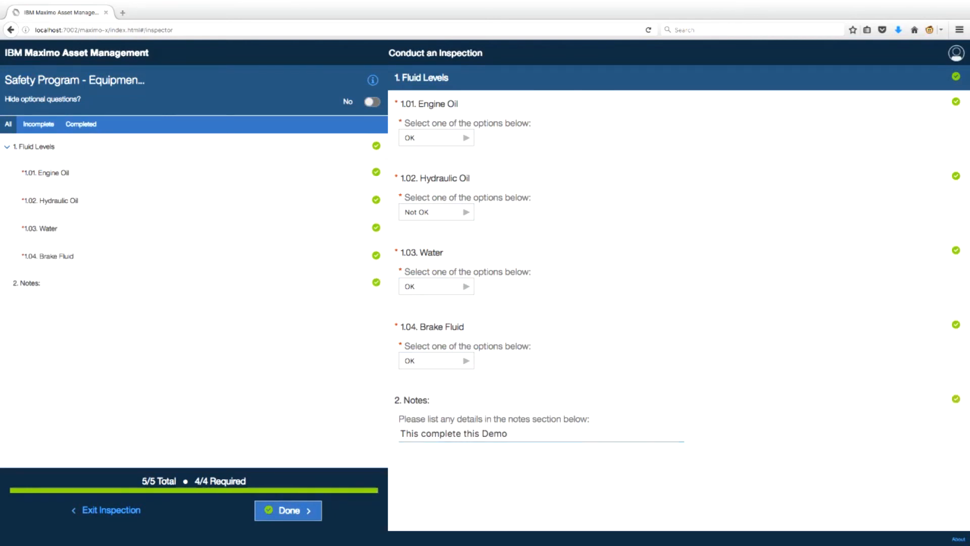
left_click(589, 308)
left_click(184, 112)
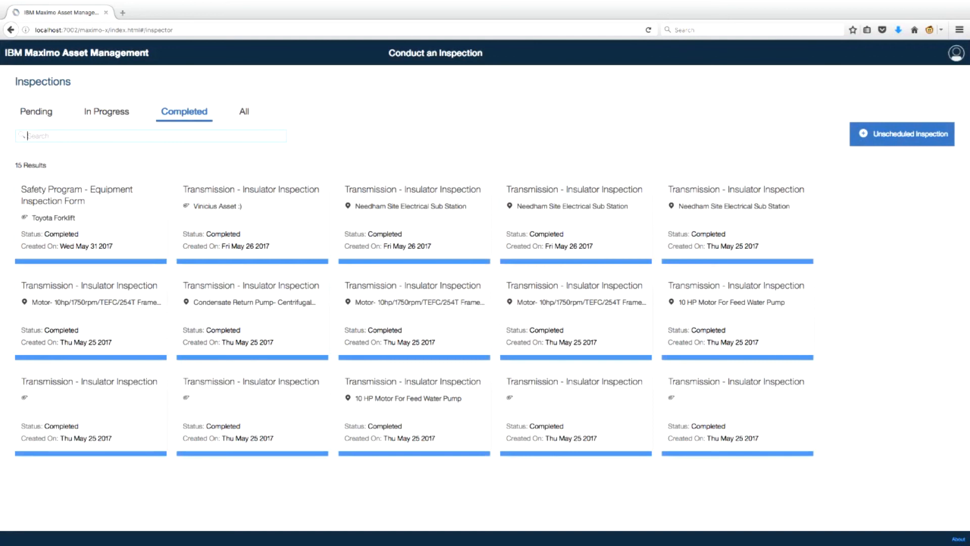
Step: Search completed inspections for 'toyota' and review the Toyota Forklift Safety Program inspection
type("toyota")
left_click(91, 217)
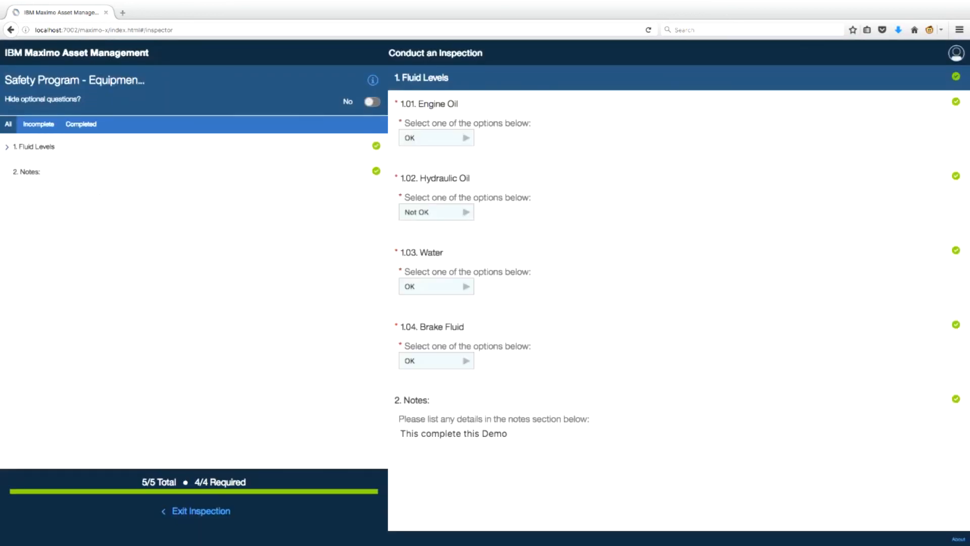
left_click(201, 511)
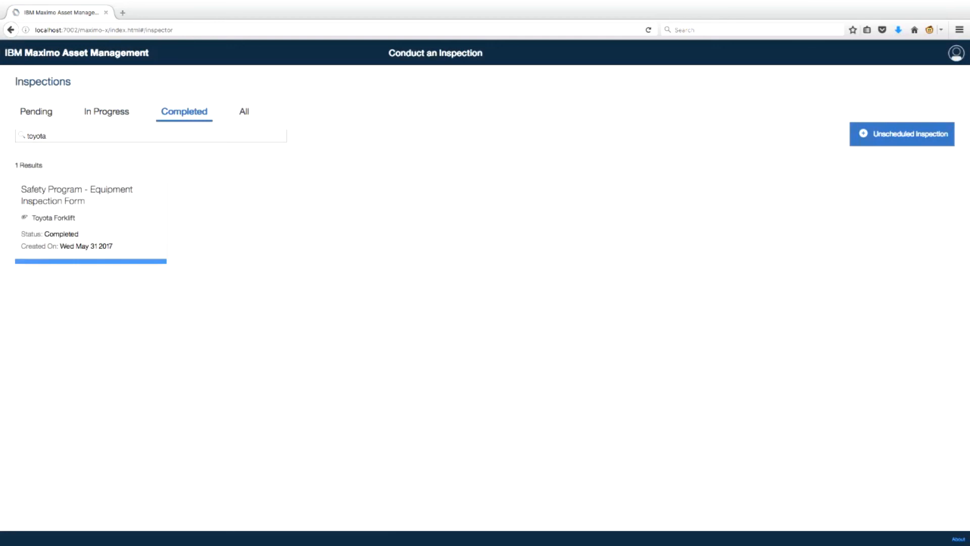